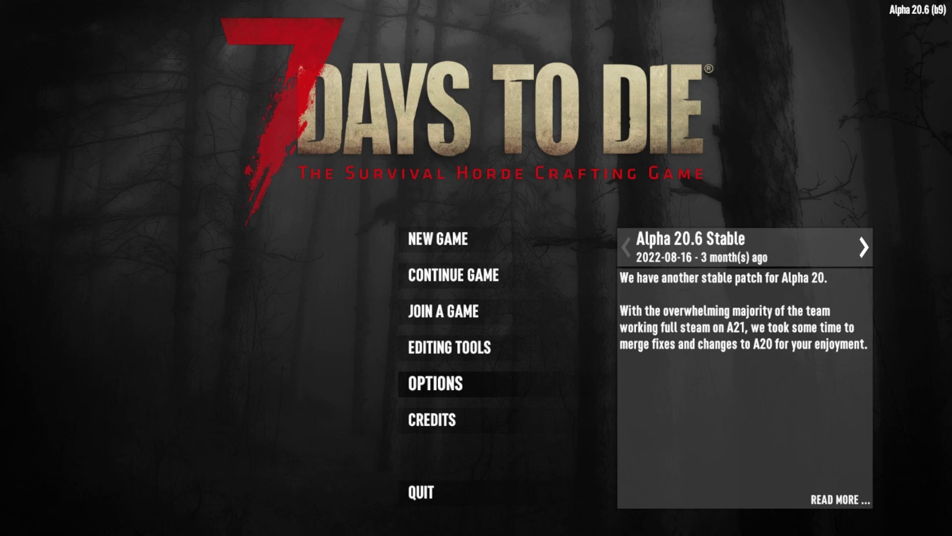
Open the control settings from the game options and review the Edit Mode key bindings
click(435, 383)
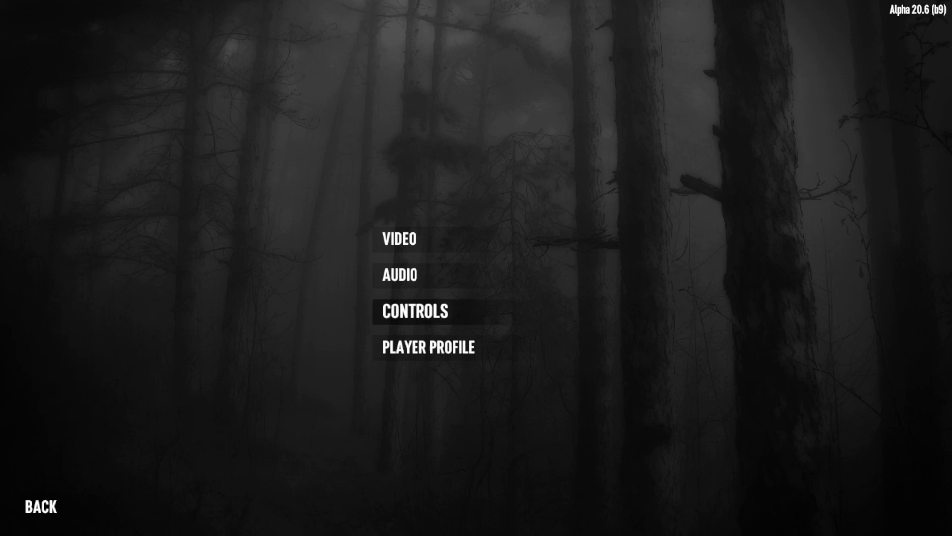
key(Return)
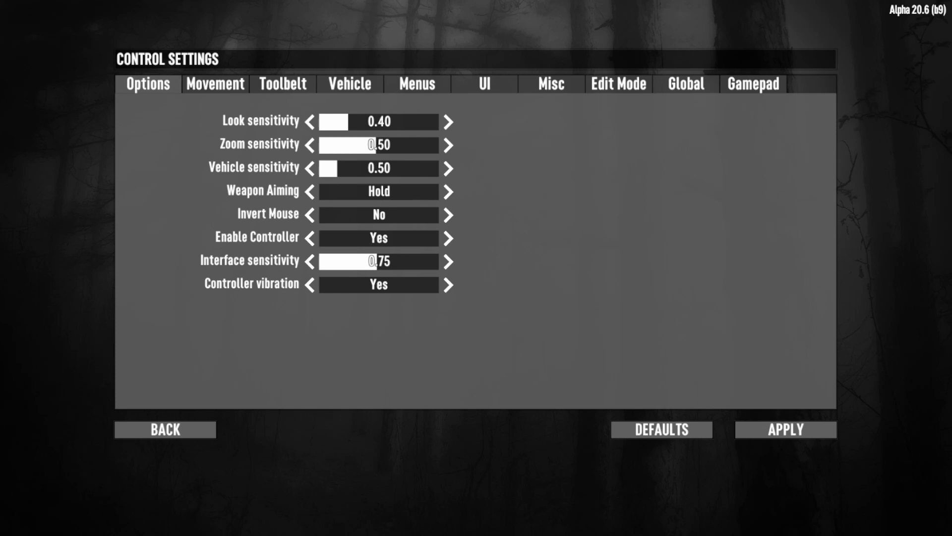
key(Right)
key(Right)
key(Right)
key(Right)
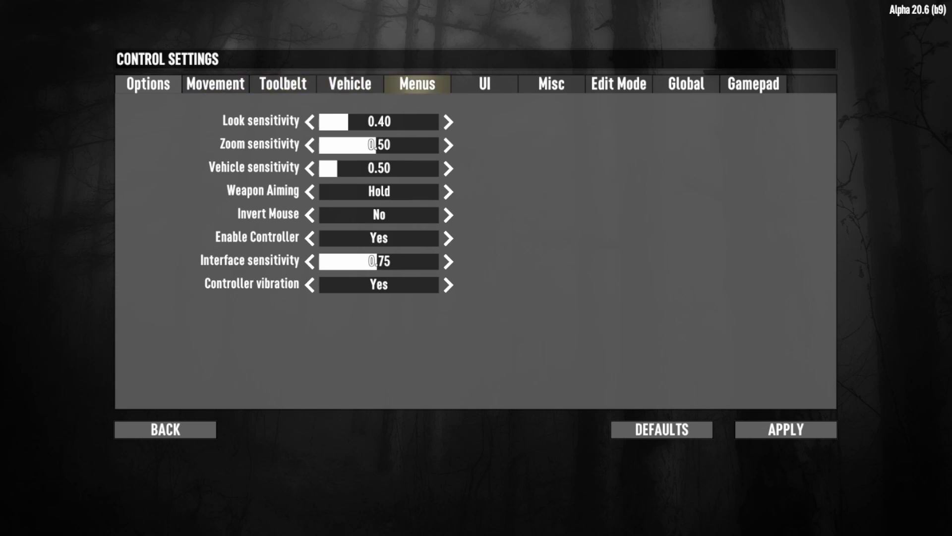
key(Right)
key(Right)
key(Right)
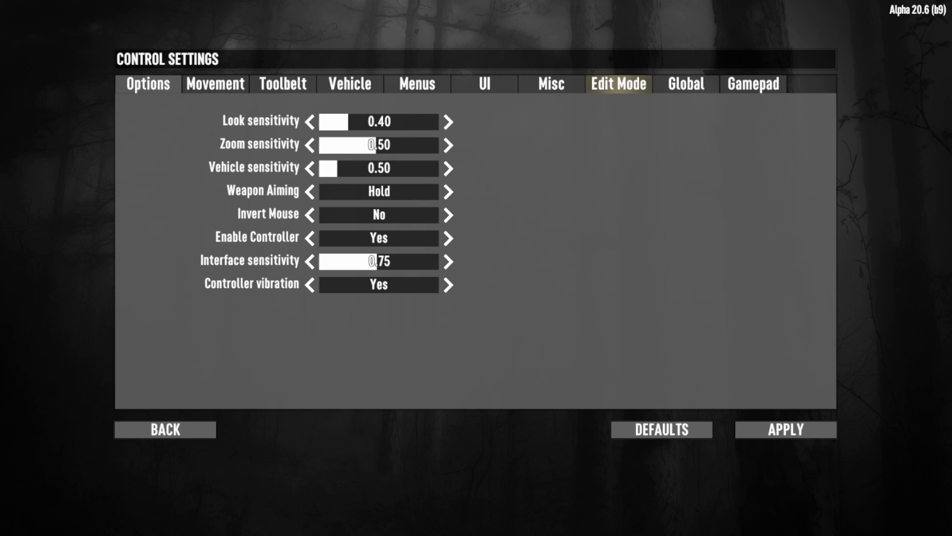
key(Return)
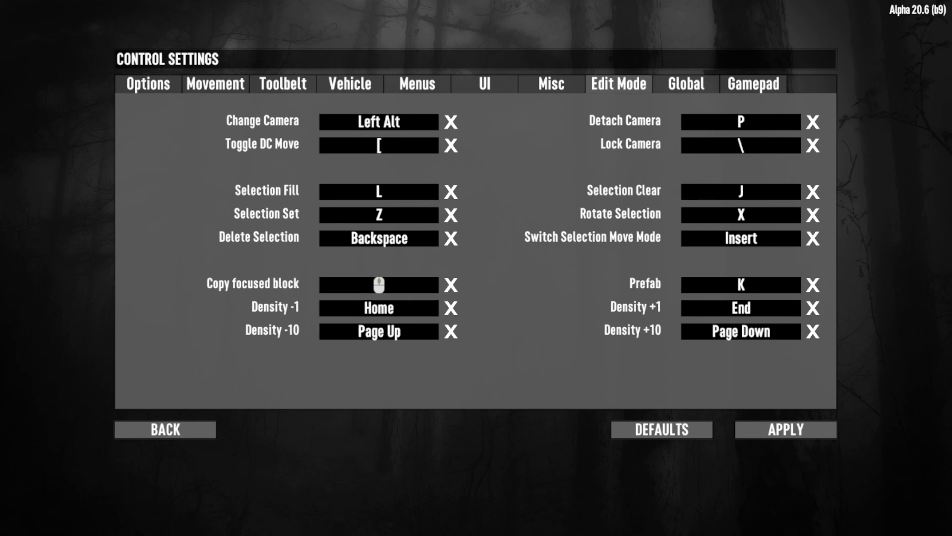
Leave the control settings without applying changes and open the editing tools from the main menu
key(Down)
key(Right)
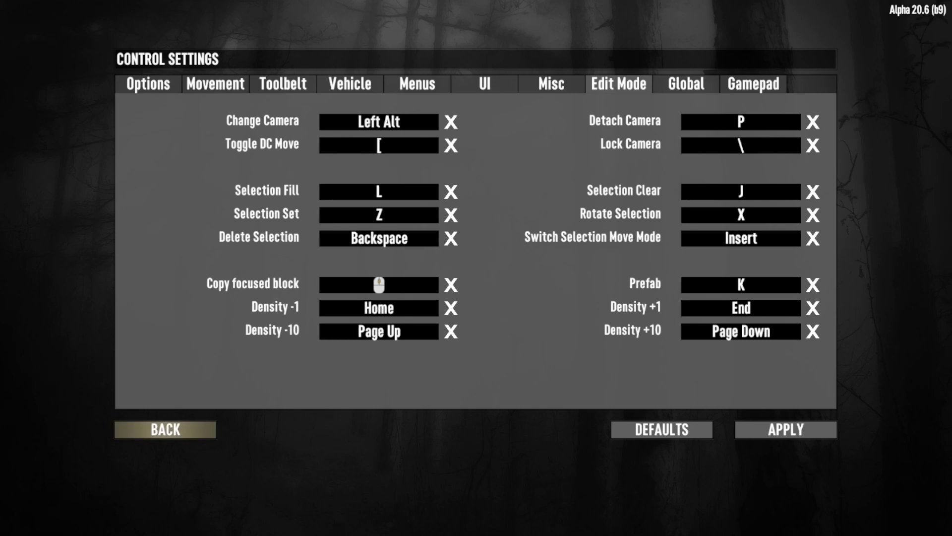
click(165, 429)
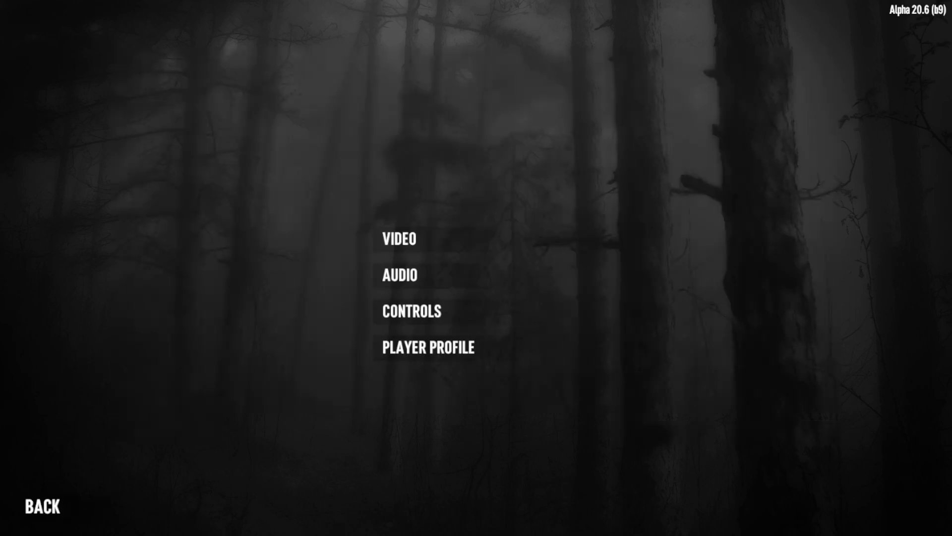
key(Escape)
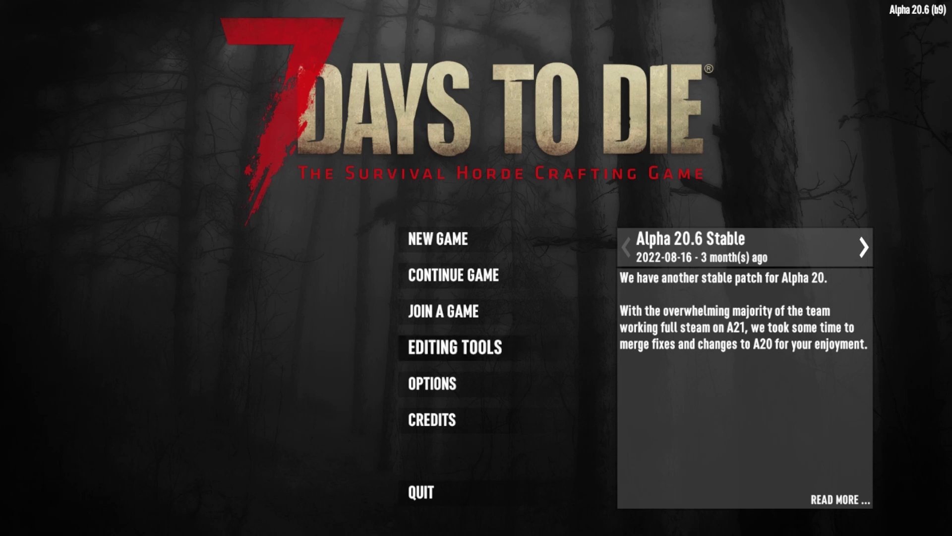
click(455, 347)
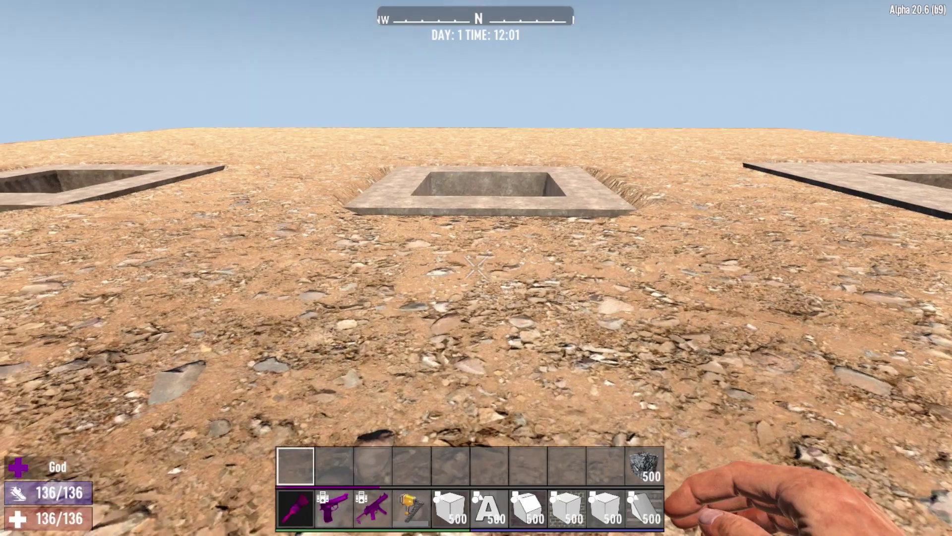
Walk around the square concrete-rimmed pits and examine the rim edges, corners and the gaps in the surrounding terrain
key(w)
key(a)
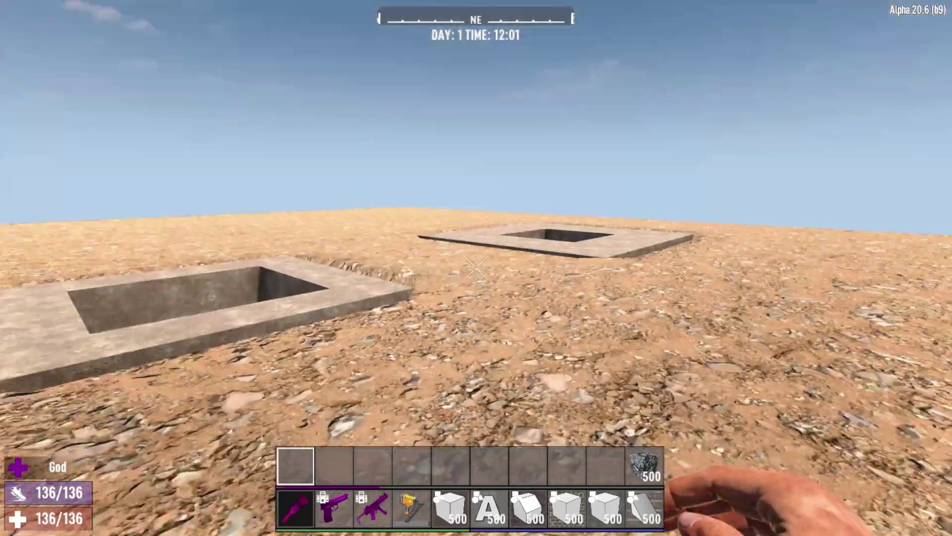
key(d)
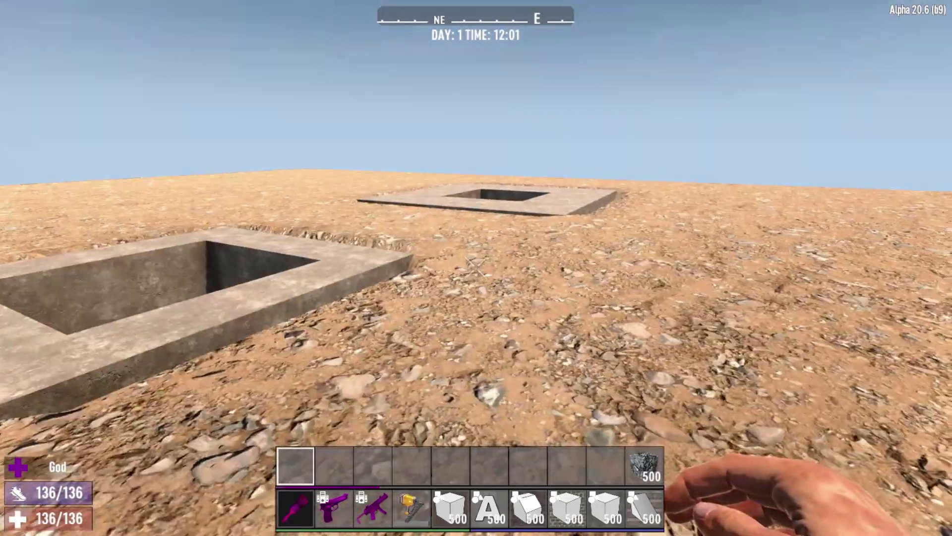
key(w)
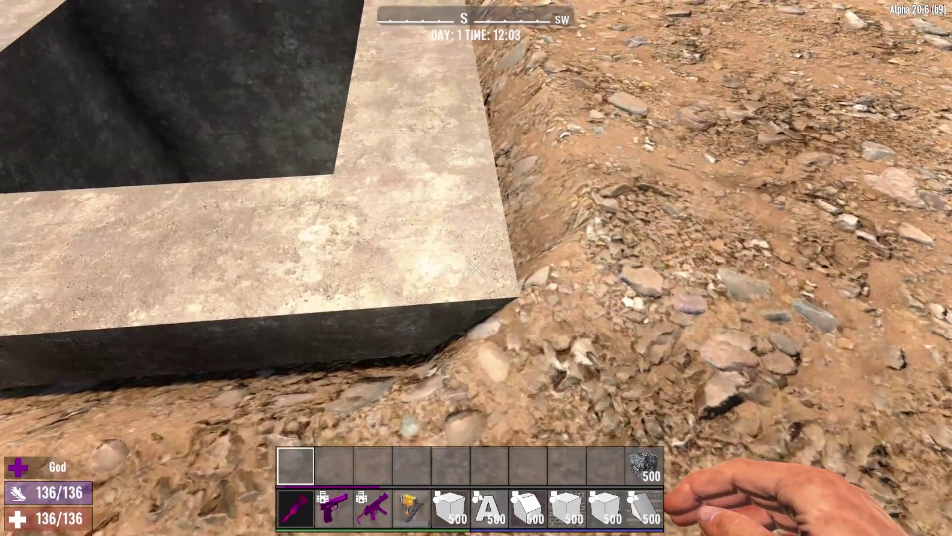
key(d)
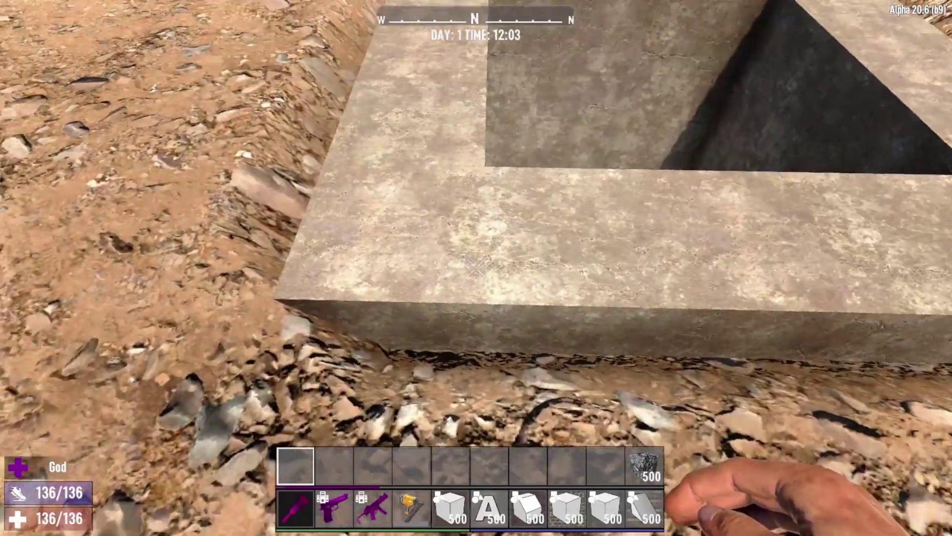
key(w)
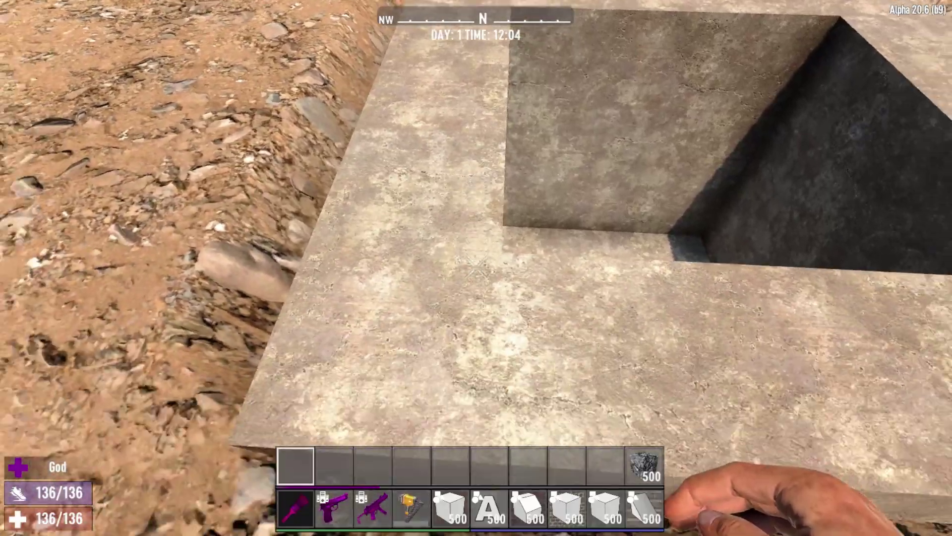
key(s)
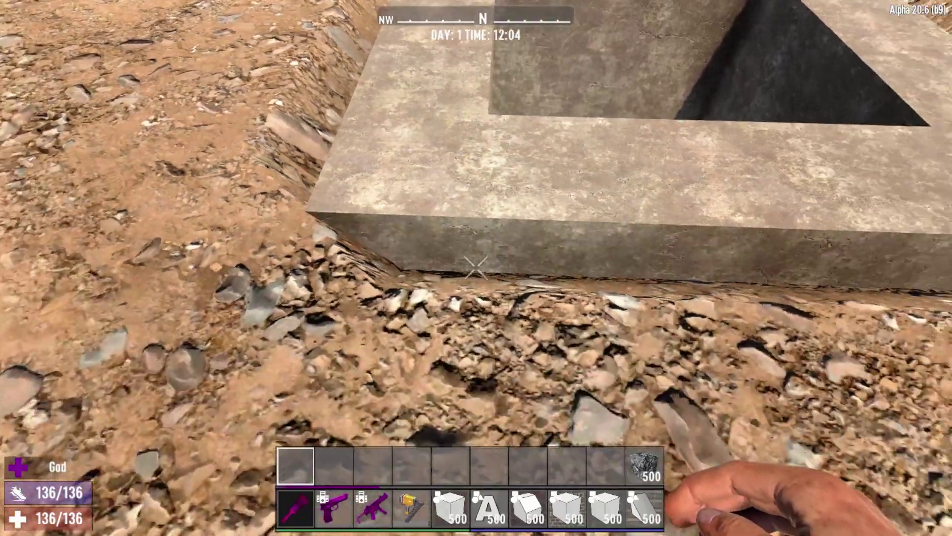
key(w)
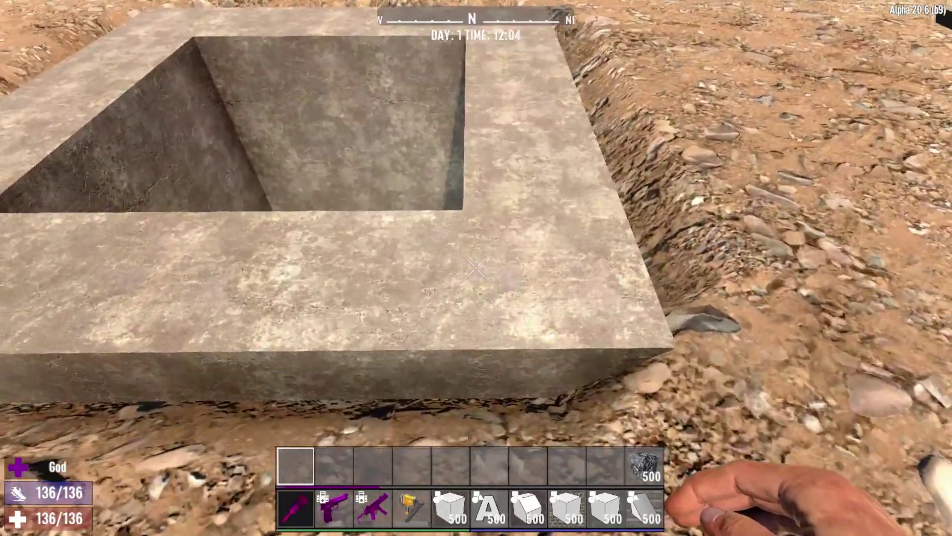
key(d)
key(a)
key(a)
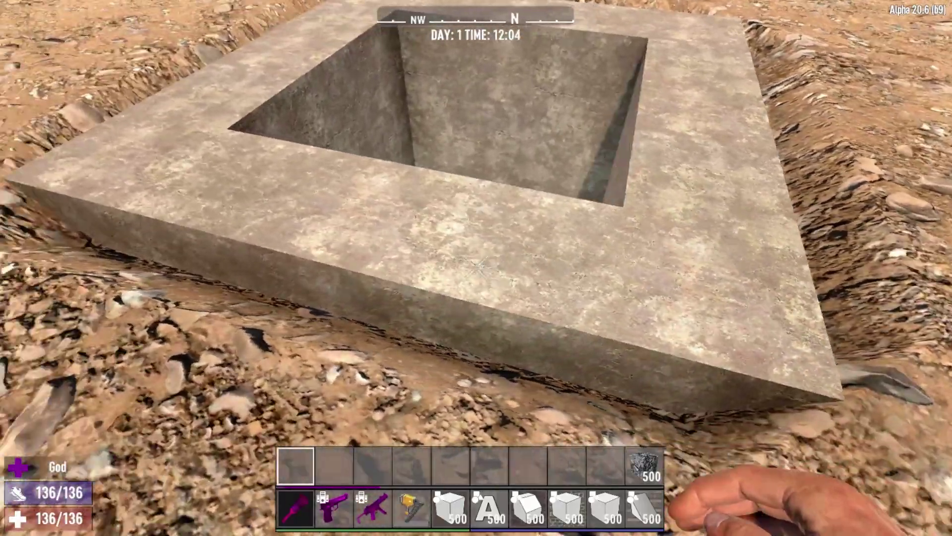
key(a)
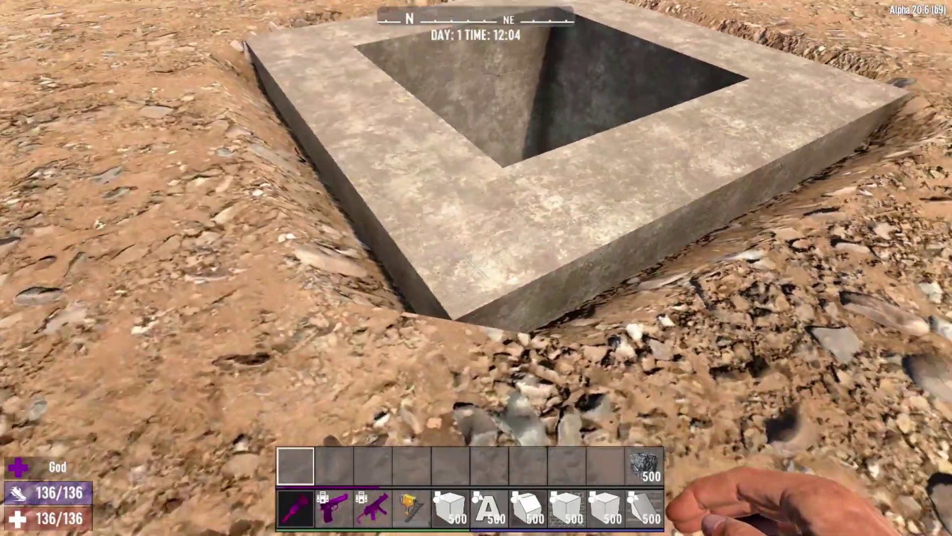
key(d)
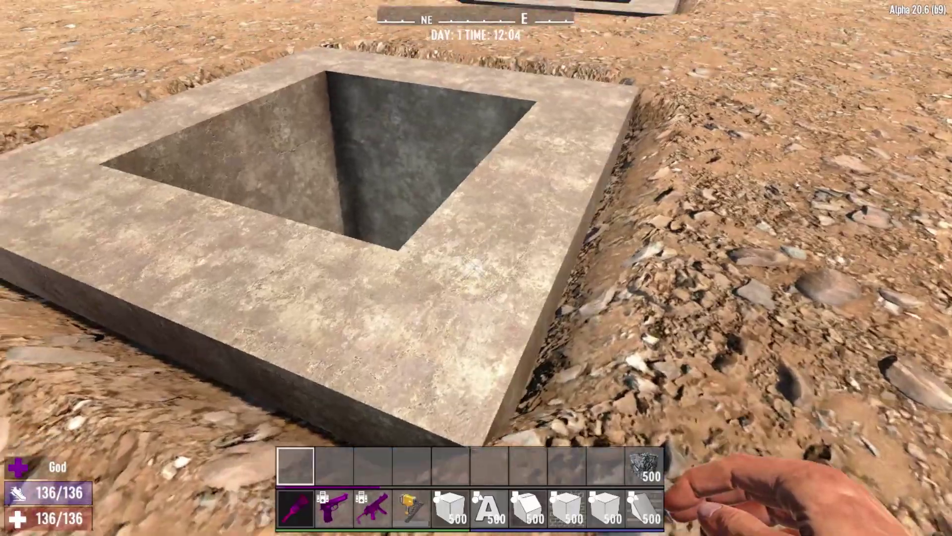
key(d)
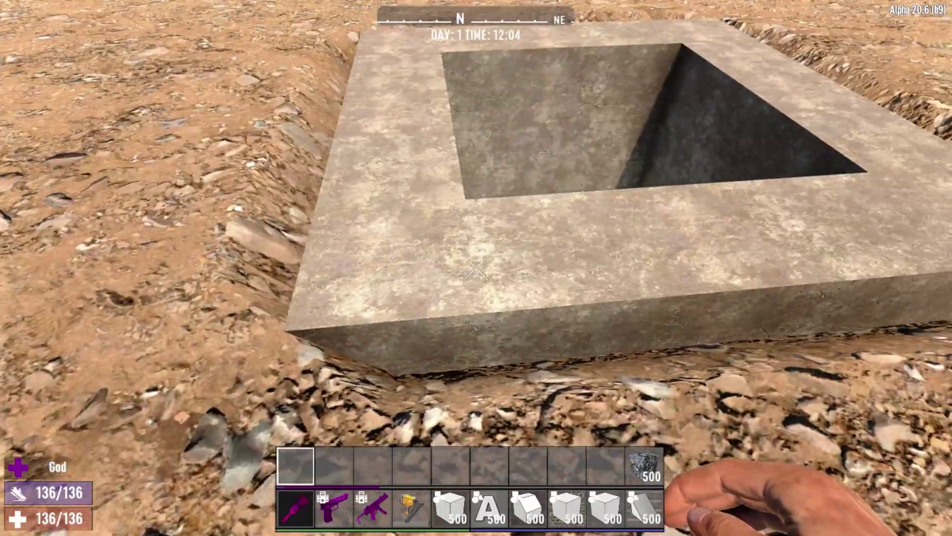
key(d)
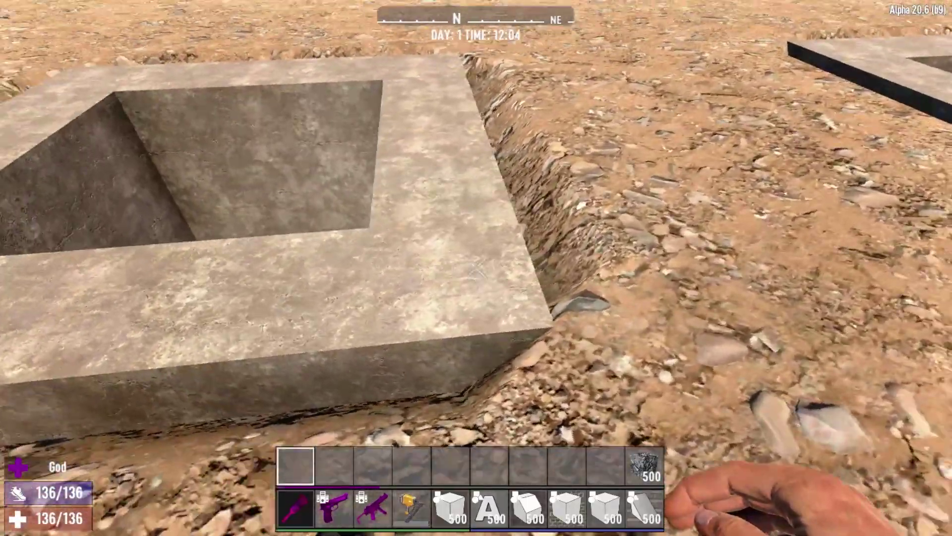
key(a)
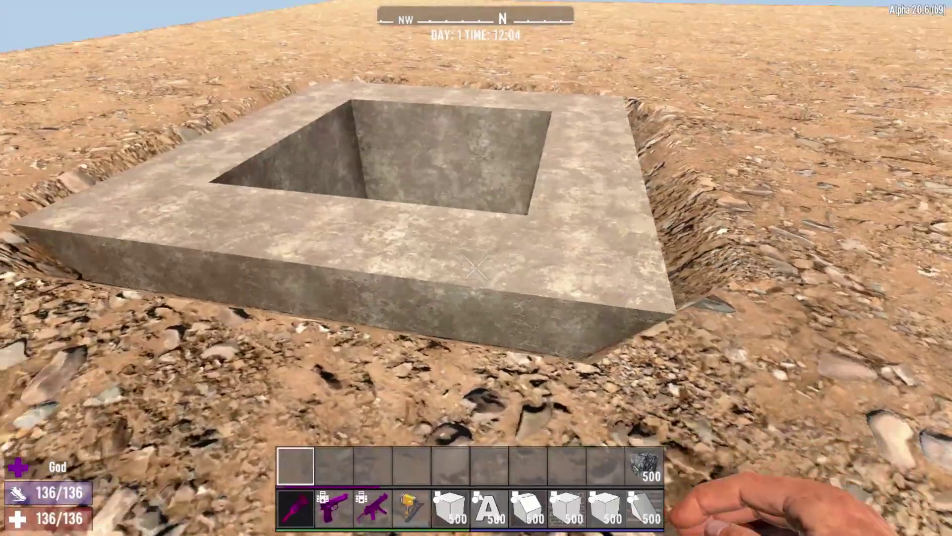
key(w)
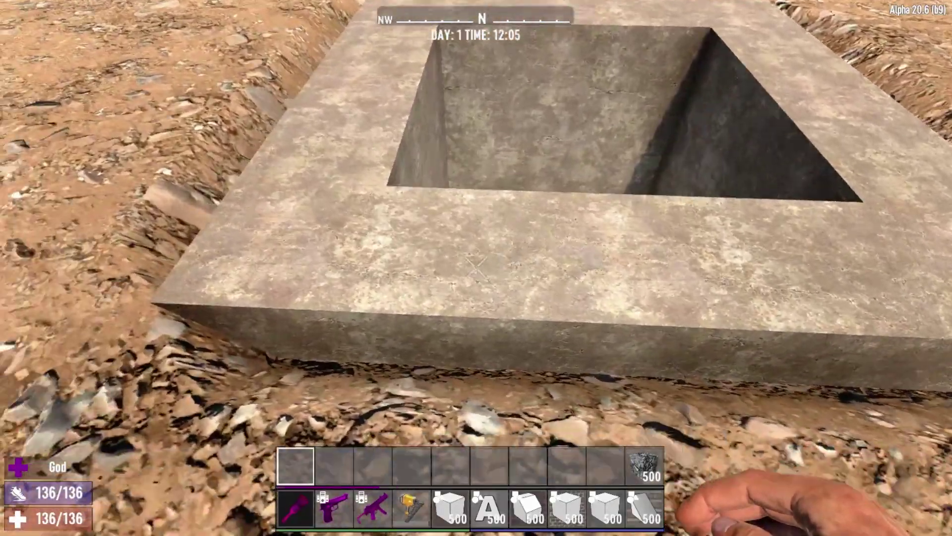
key(d)
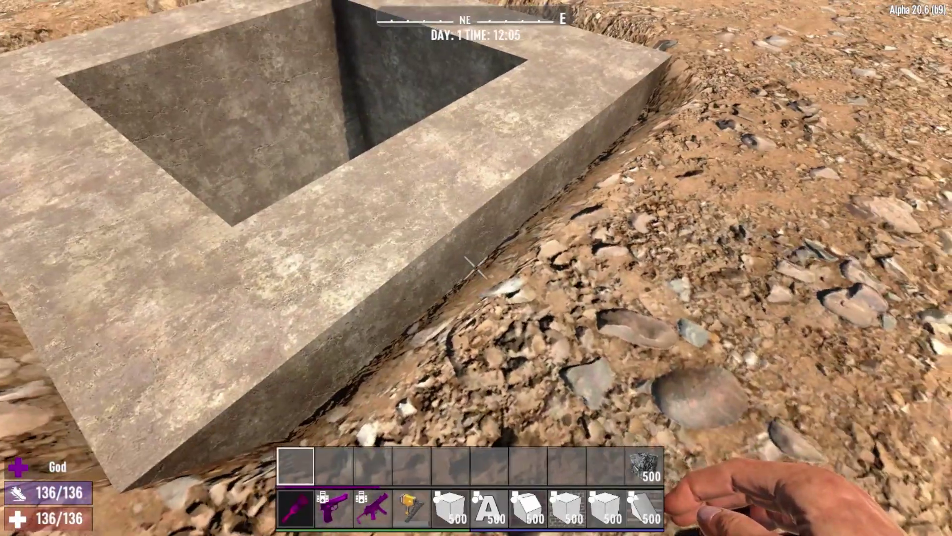
key(d)
key(s)
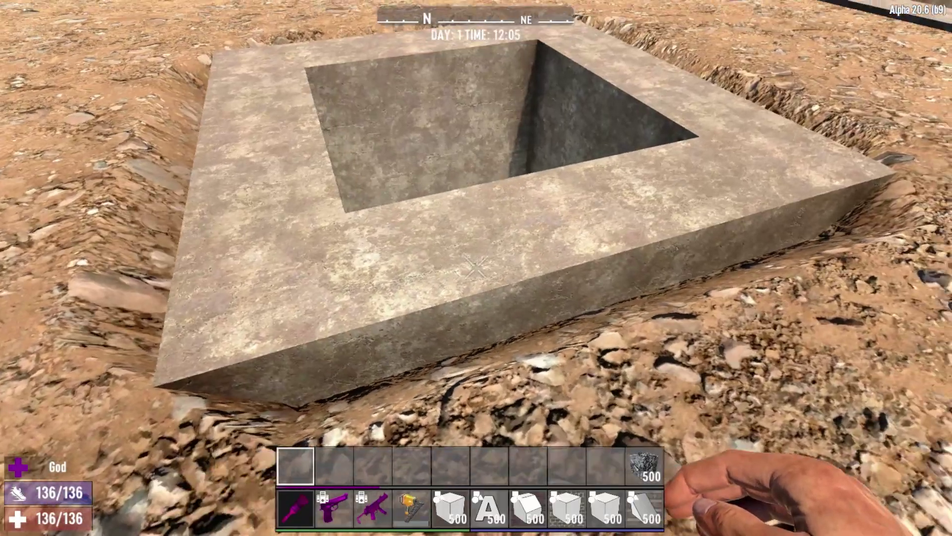